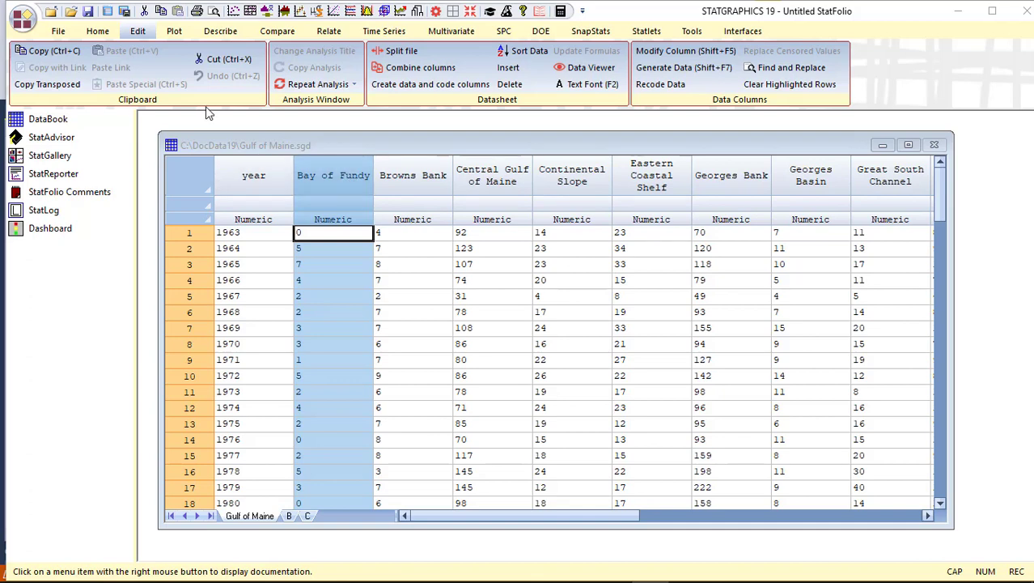
# Start a frequency histogram with the Bay of Fundy column as its data.
pyautogui.click(175, 32)
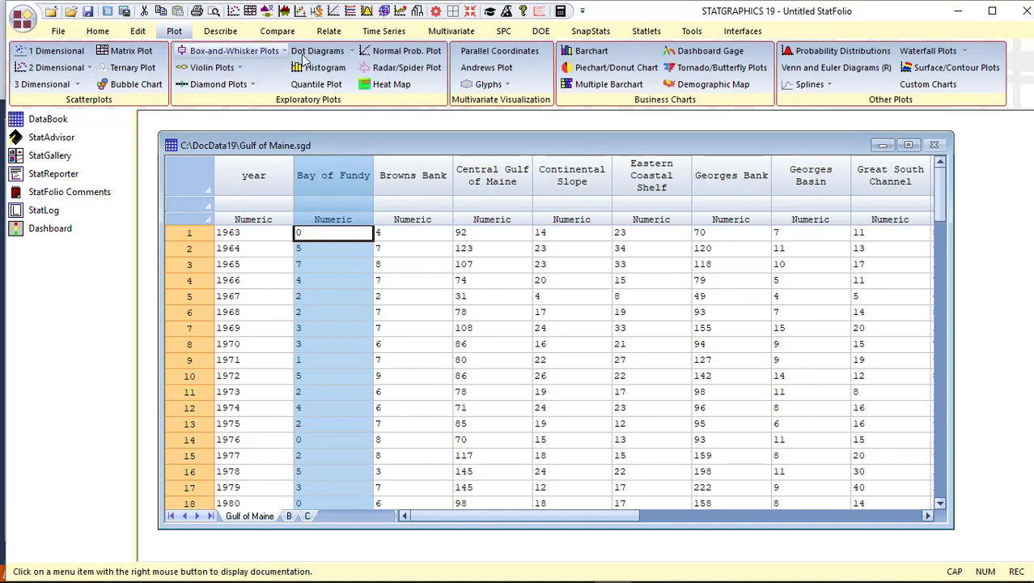
pyautogui.click(324, 68)
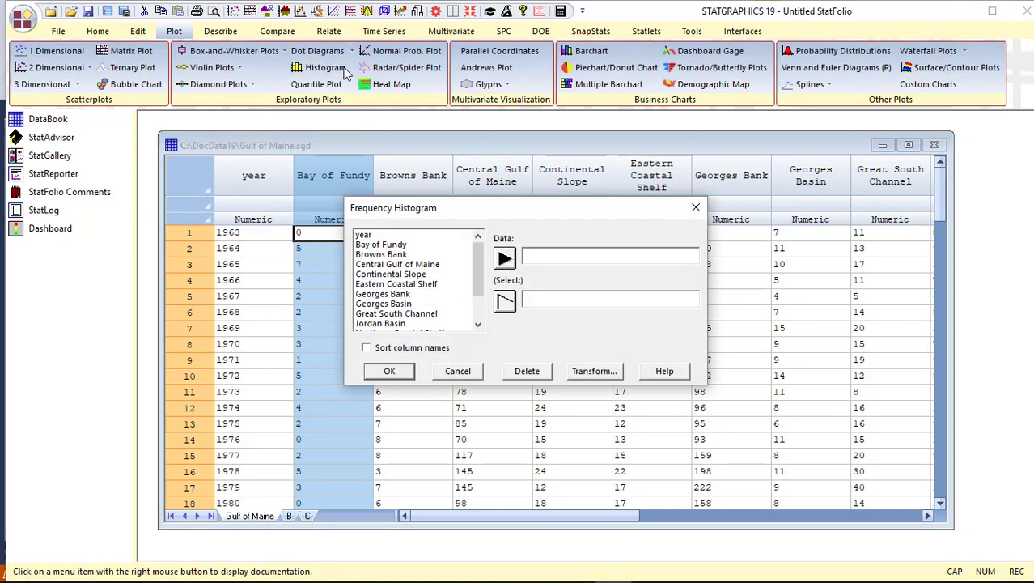
pyautogui.click(402, 245)
pyautogui.click(504, 258)
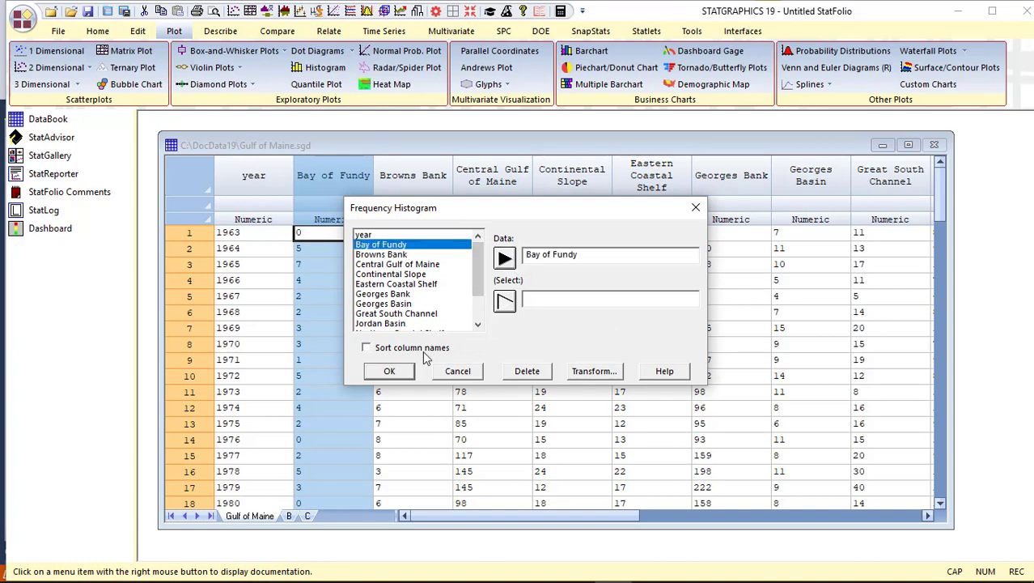
pyautogui.click(402, 371)
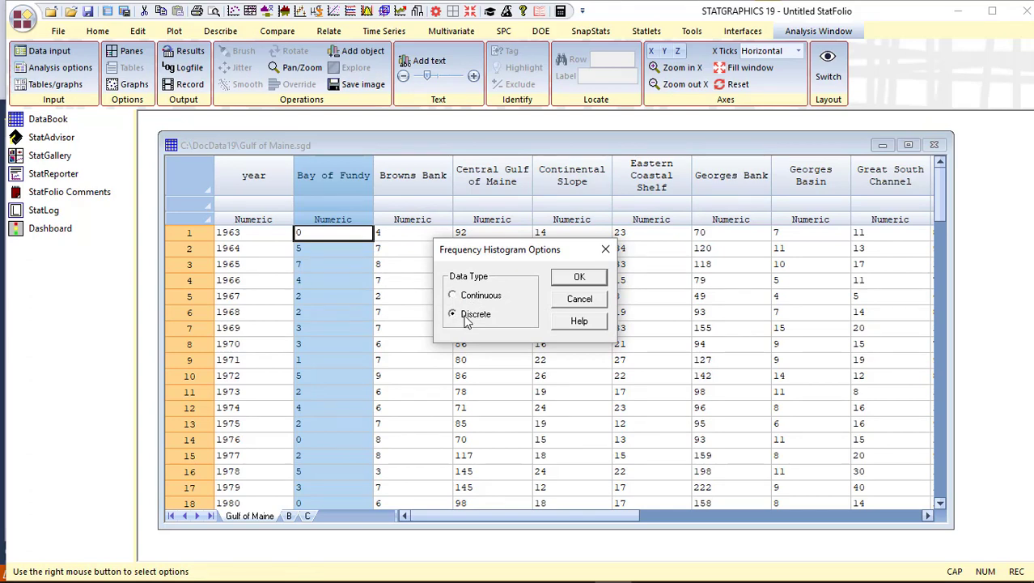
# Accept the discrete data type and produce the Bay of Fundy histogram, maximized in the window.
pyautogui.click(585, 282)
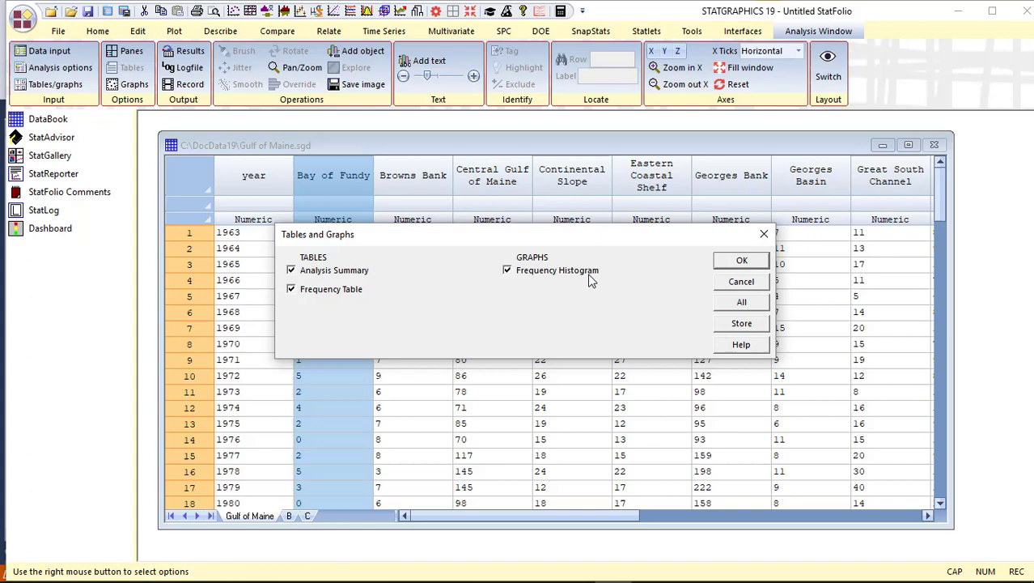
pyautogui.click(740, 261)
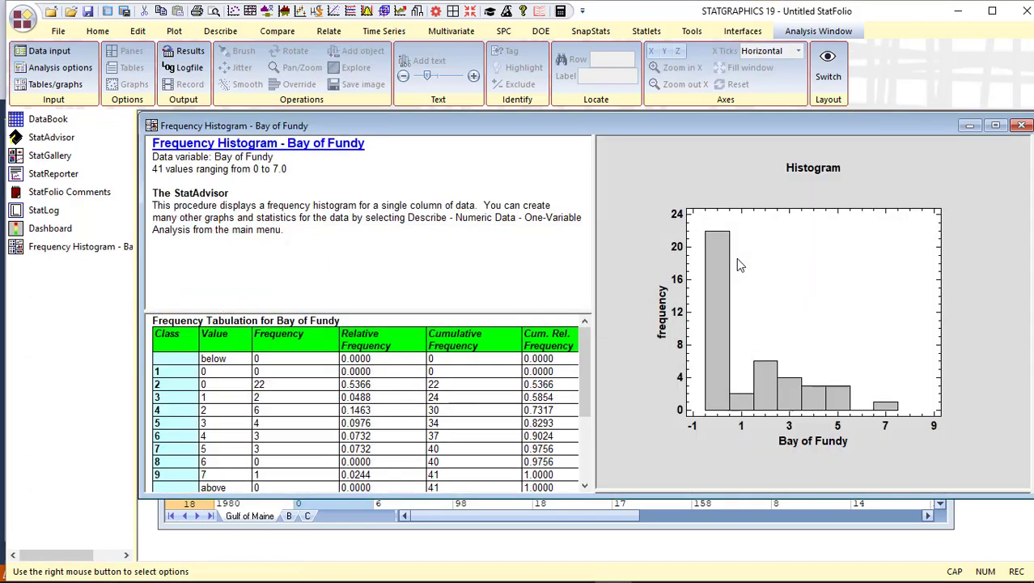
pyautogui.doubleClick(740, 273)
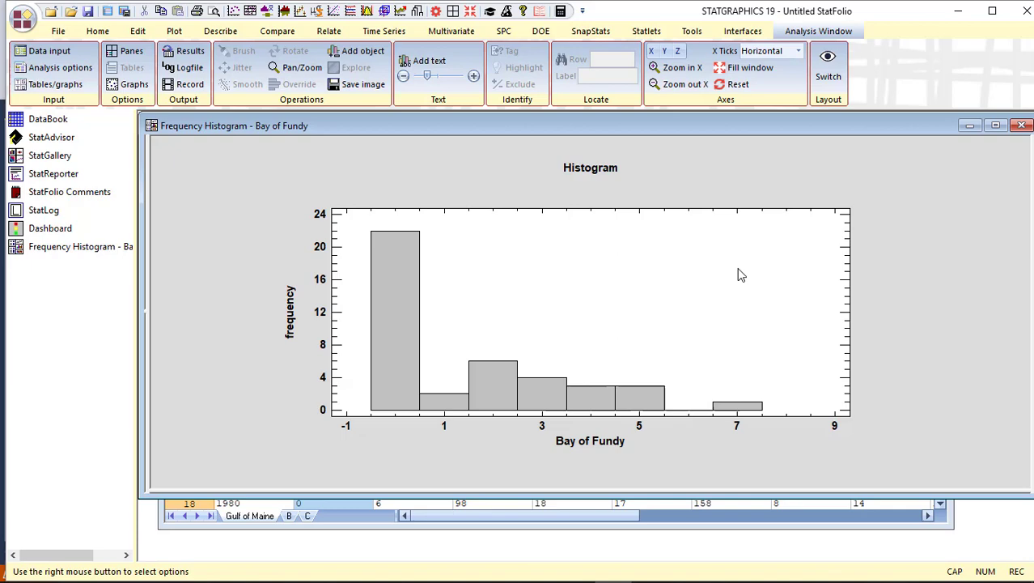
# Set the histogram's x-axis tick spacing to 1 so every whole number is labelled.
pyautogui.rightClick(720, 204)
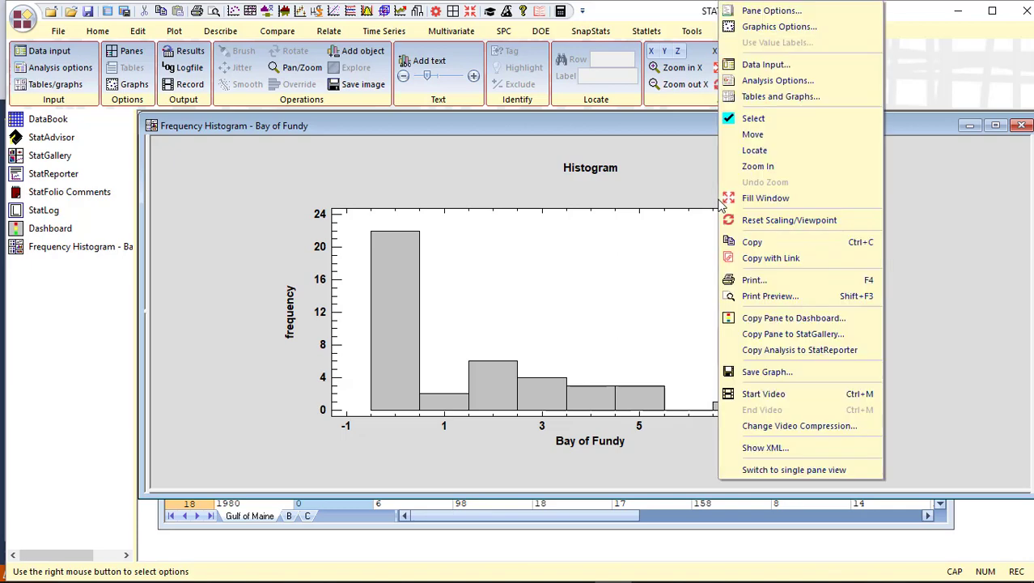
pyautogui.click(751, 33)
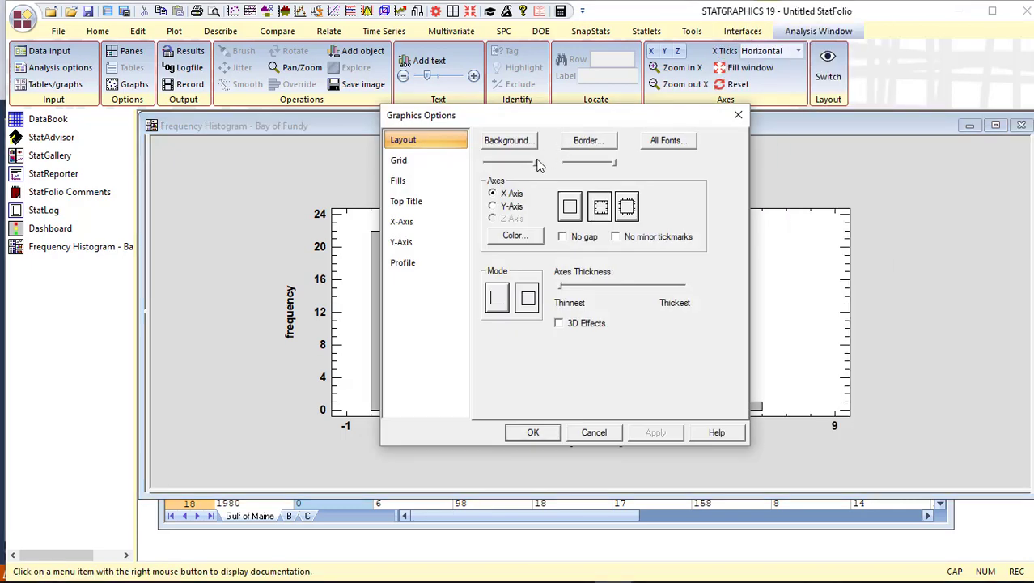
pyautogui.click(424, 221)
pyautogui.moveTo(503, 274); pyautogui.dragTo(460, 268)
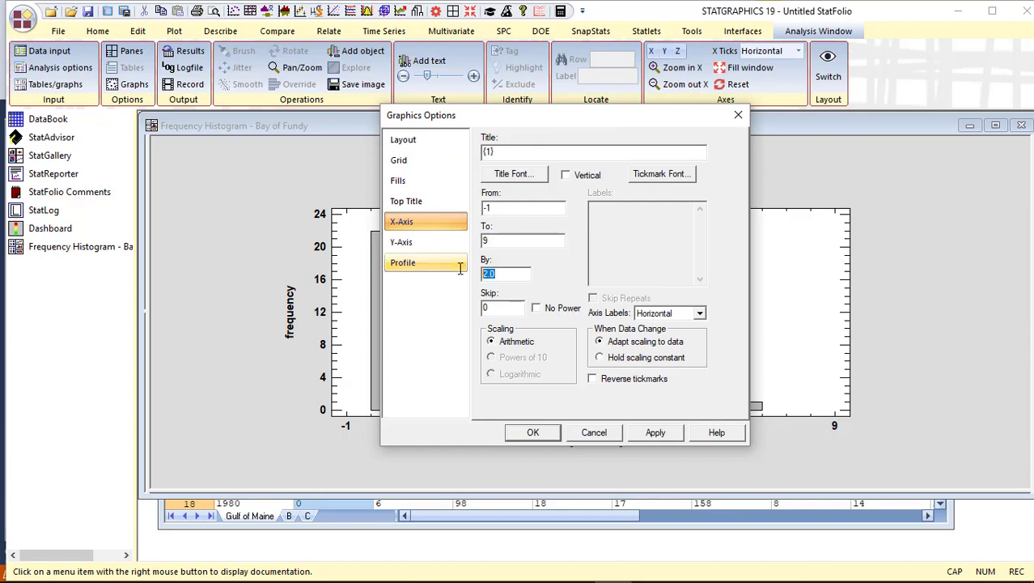
pyautogui.write('1')
pyautogui.click(535, 433)
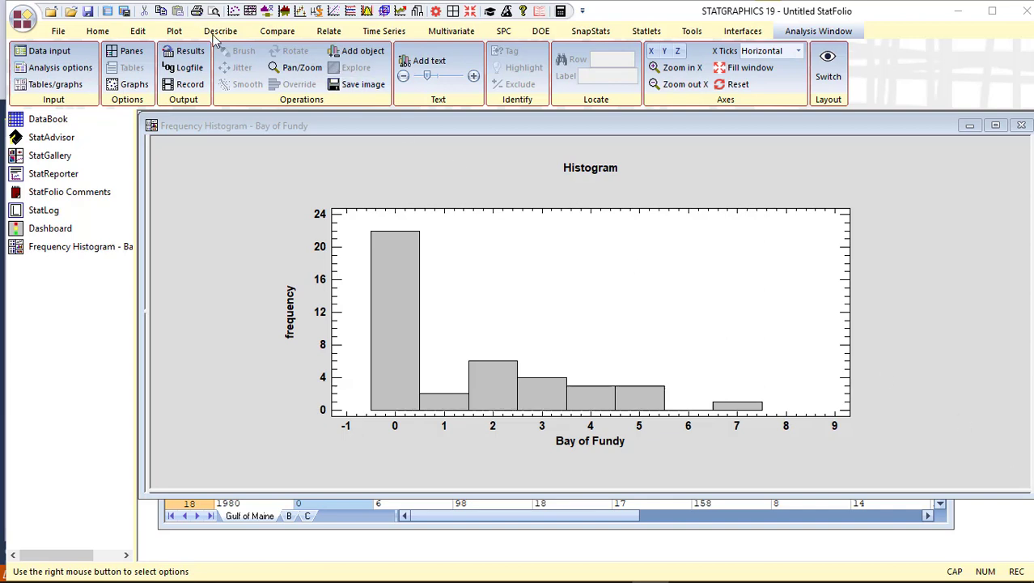
# Set up an uncensored-data distribution fit using the Bay of Fundy column.
pyautogui.click(219, 32)
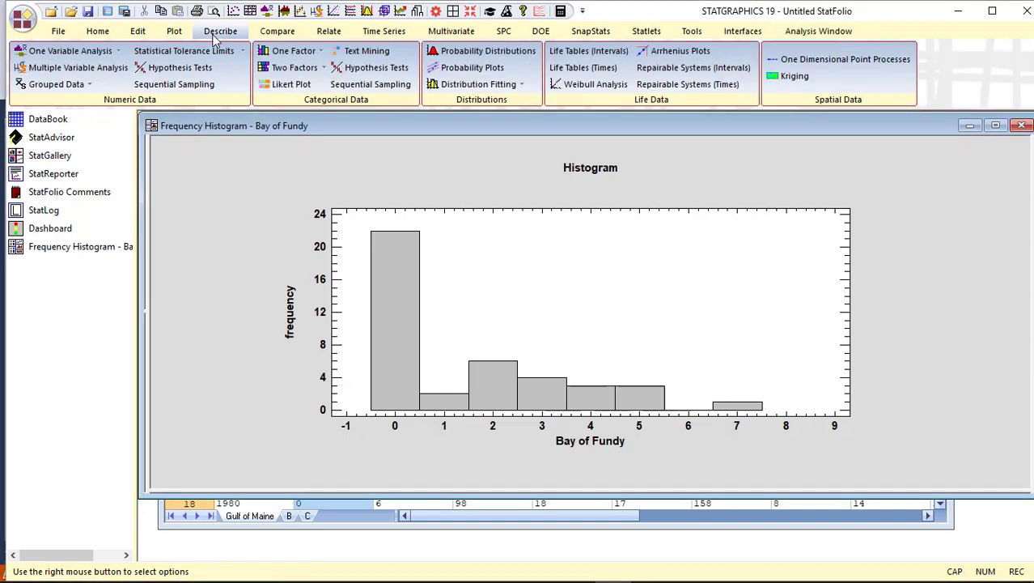
pyautogui.click(440, 88)
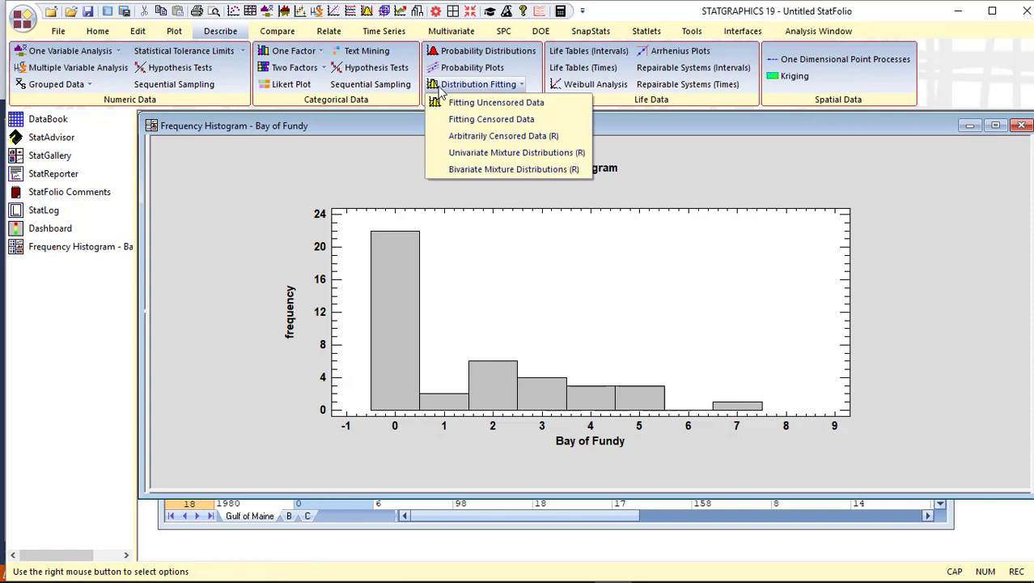
pyautogui.click(459, 103)
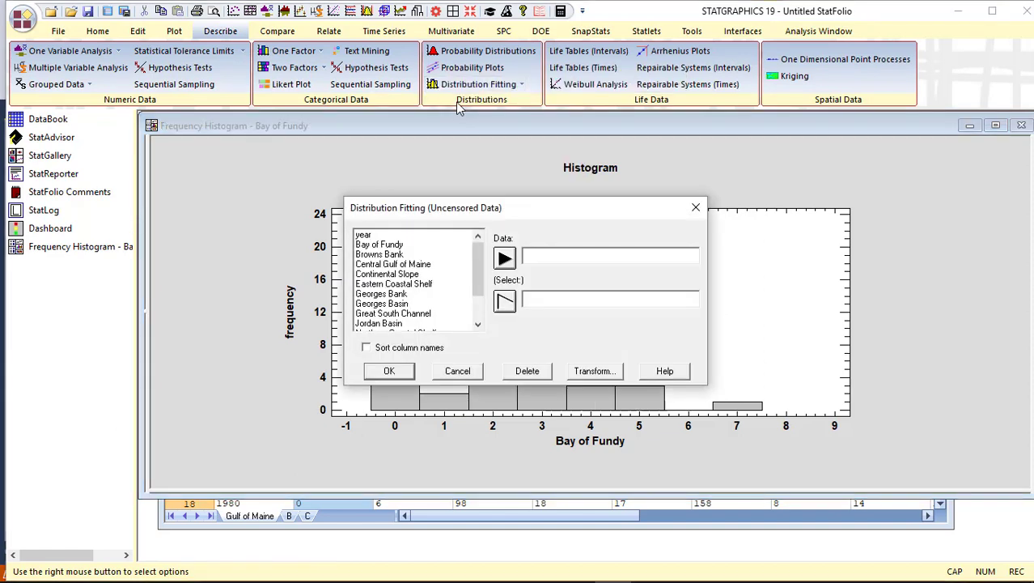
pyautogui.click(400, 247)
pyautogui.click(500, 261)
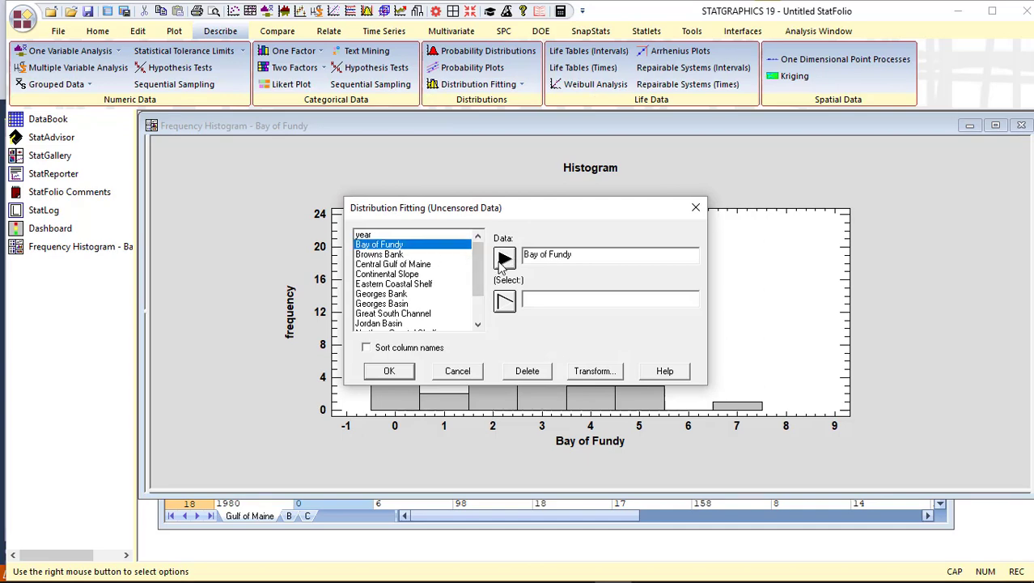
pyautogui.click(389, 370)
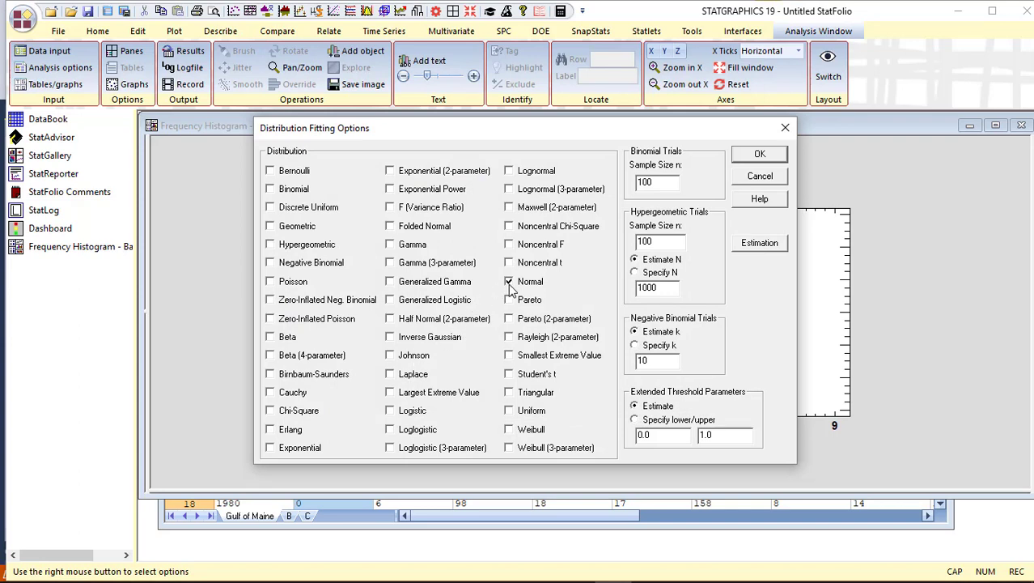
# Fit a Zero-Inflated Poisson, giving mean 3.0008 and structural-zero probability 0.512325.
pyautogui.click(271, 321)
pyautogui.click(739, 156)
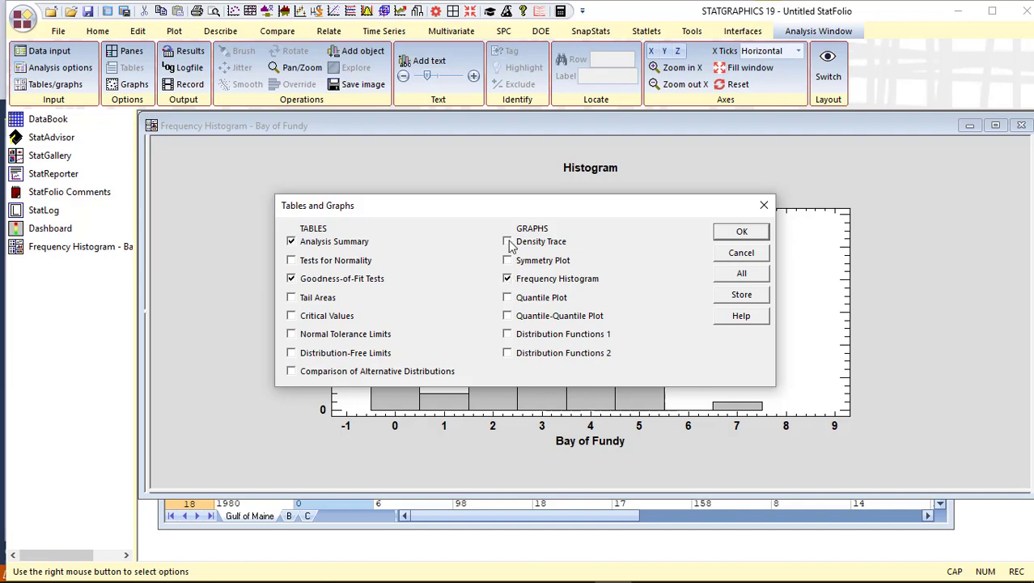
pyautogui.click(743, 233)
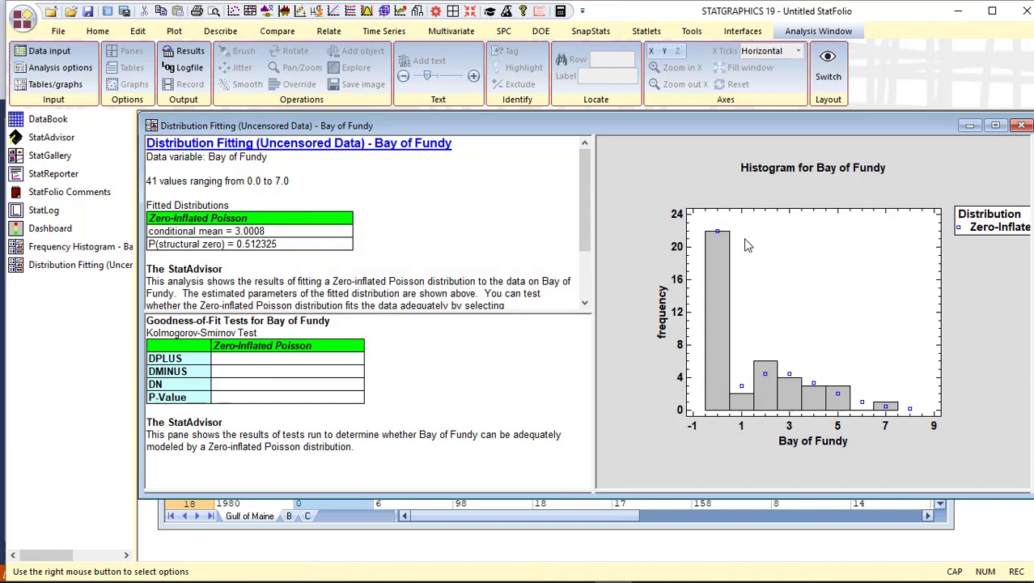
# Maximize the fitted histogram and change its x-axis tick spacing from 2.0 to 1.
pyautogui.doubleClick(748, 246)
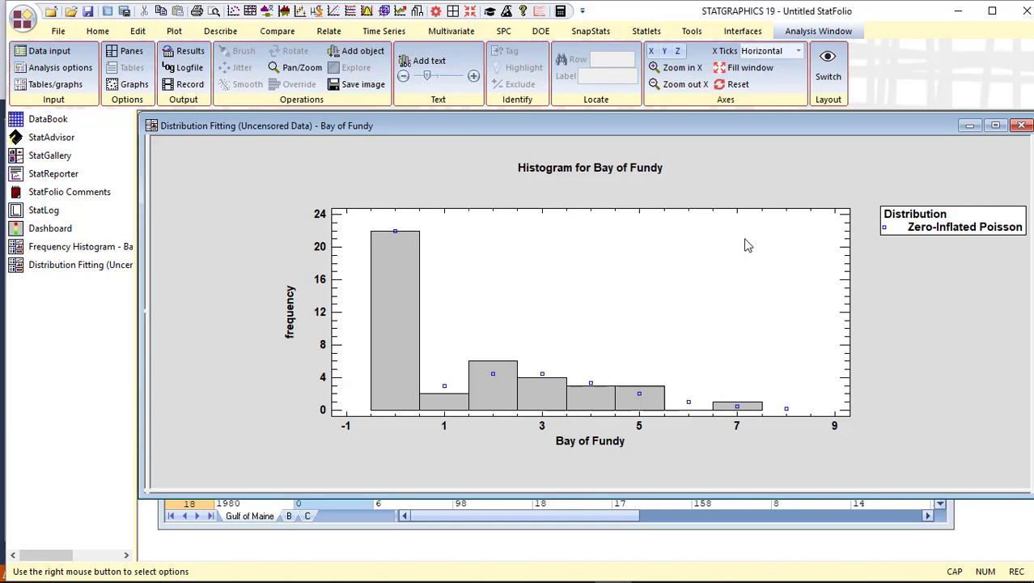
pyautogui.rightClick(748, 245)
pyautogui.click(791, 29)
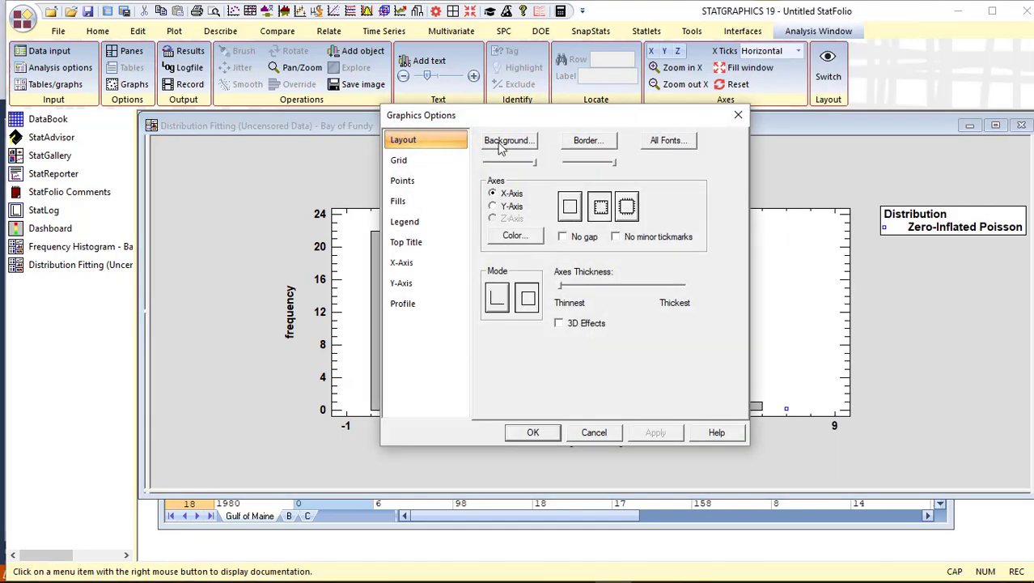
pyautogui.click(404, 265)
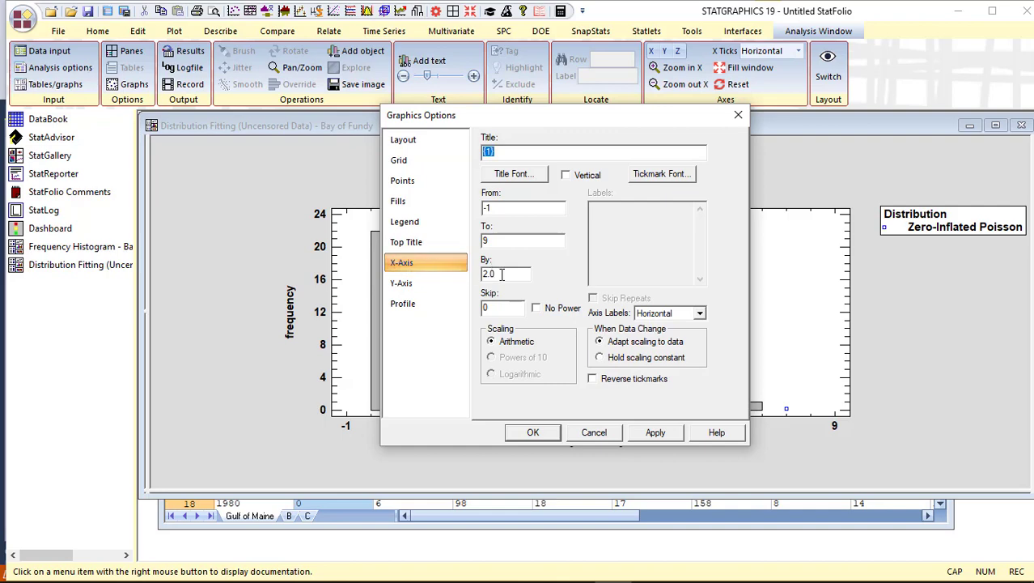
pyautogui.doubleClick(502, 274)
pyautogui.write('1')
pyautogui.click(533, 432)
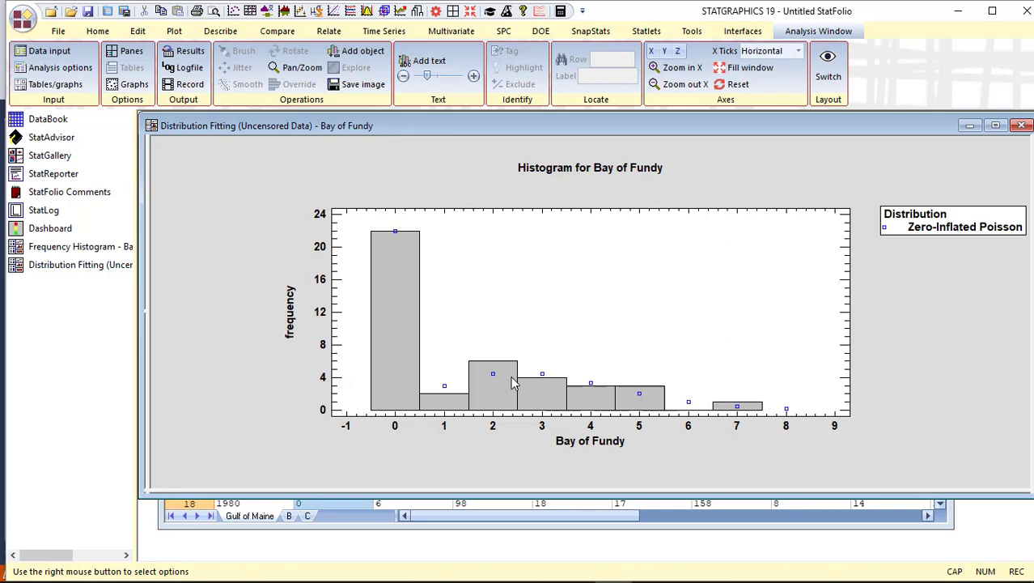
# Restore the multi-pane layout and maximize the Goodness-of-Fit Tests pane.
pyautogui.doubleClick(423, 195)
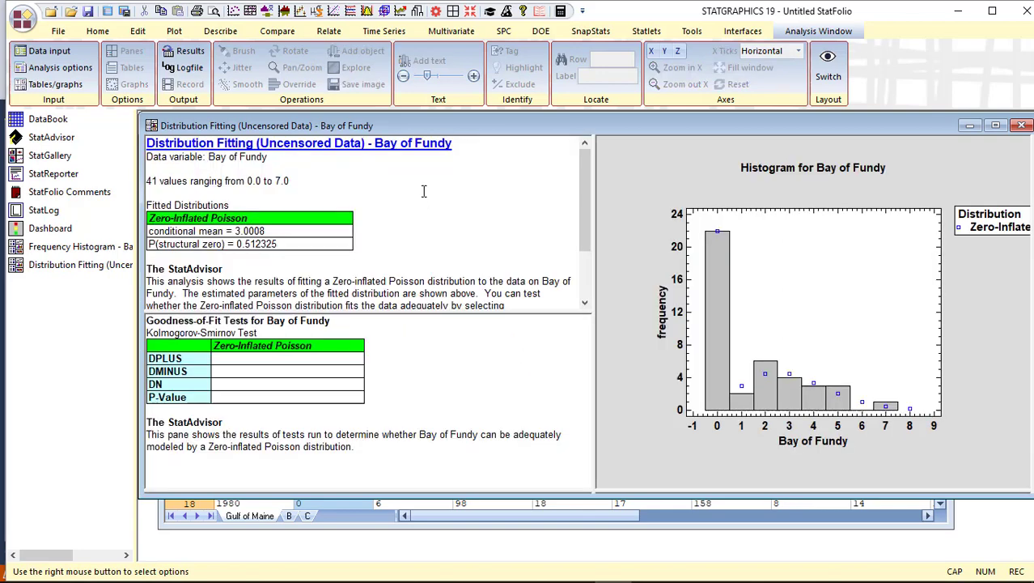
pyautogui.doubleClick(421, 192)
pyautogui.doubleClick(387, 343)
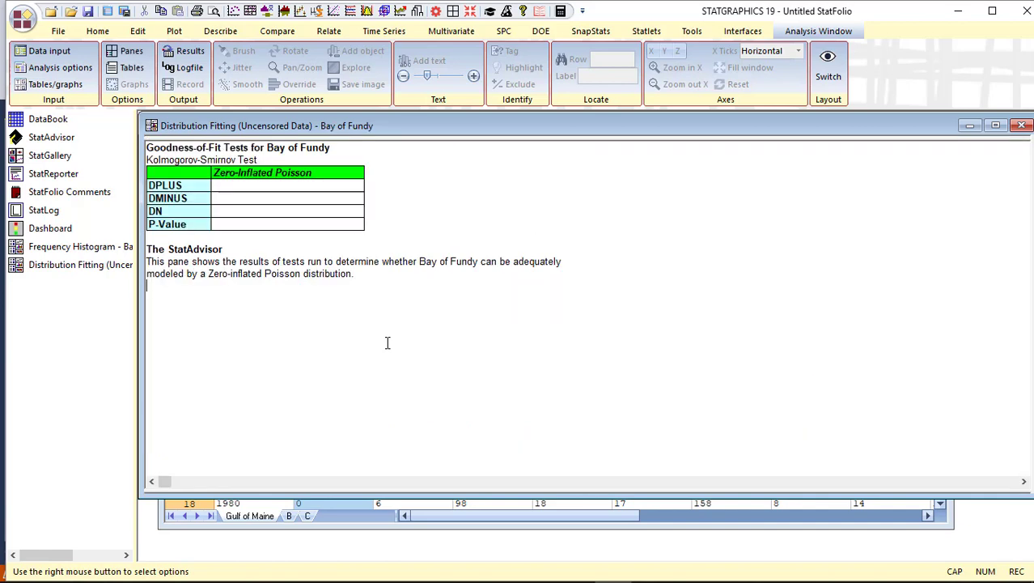
# Add the Chi-square test: Chi-Square 0.956871, 3 d.f., P-Value 0.811684.
pyautogui.rightClick(468, 222)
pyautogui.click(497, 235)
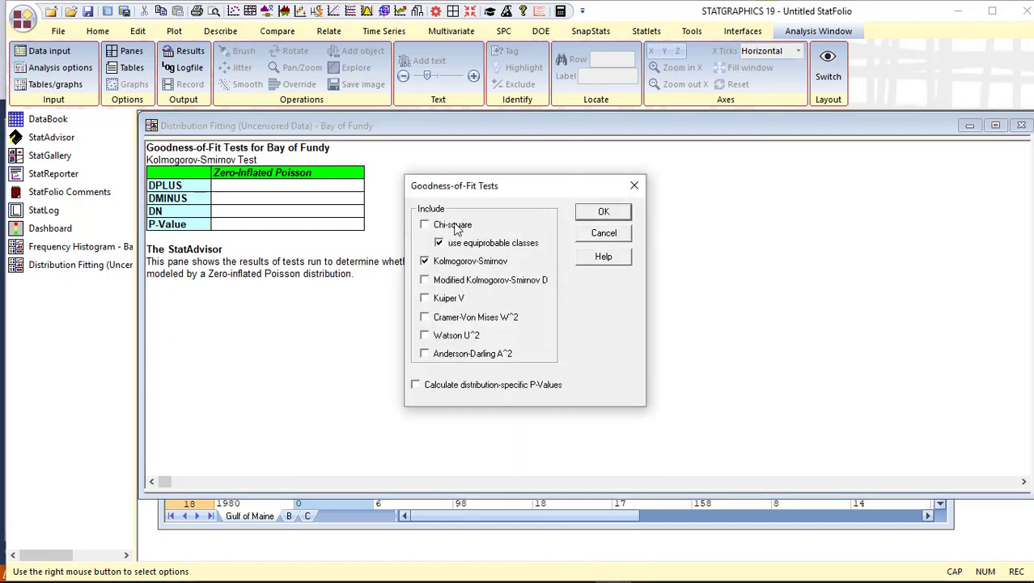
pyautogui.click(428, 225)
pyautogui.click(591, 214)
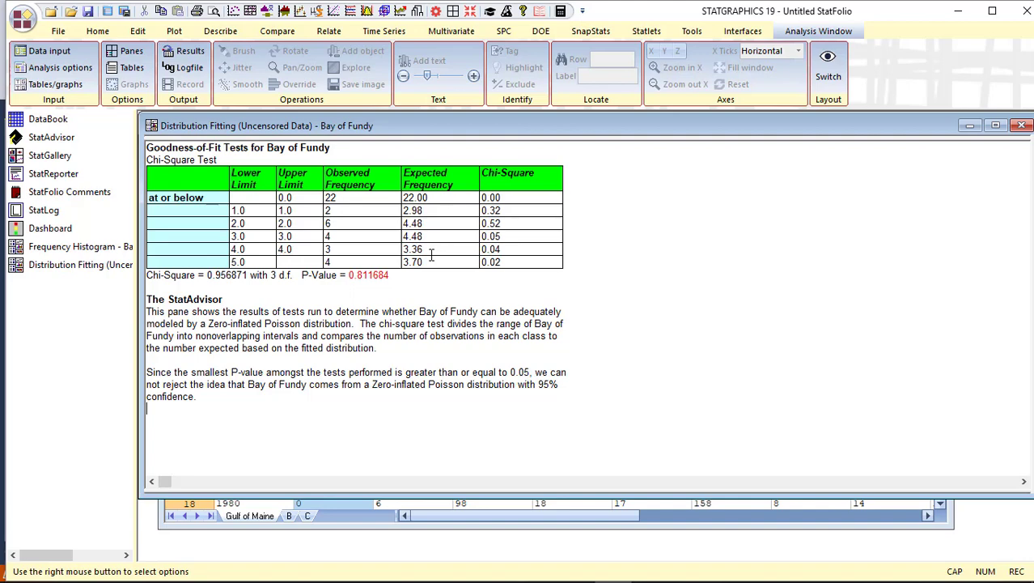
# Restore the pane layout and maximize the histogram with its Zero-Inflated Poisson fitted points.
pyautogui.click(397, 275)
pyautogui.doubleClick(558, 297)
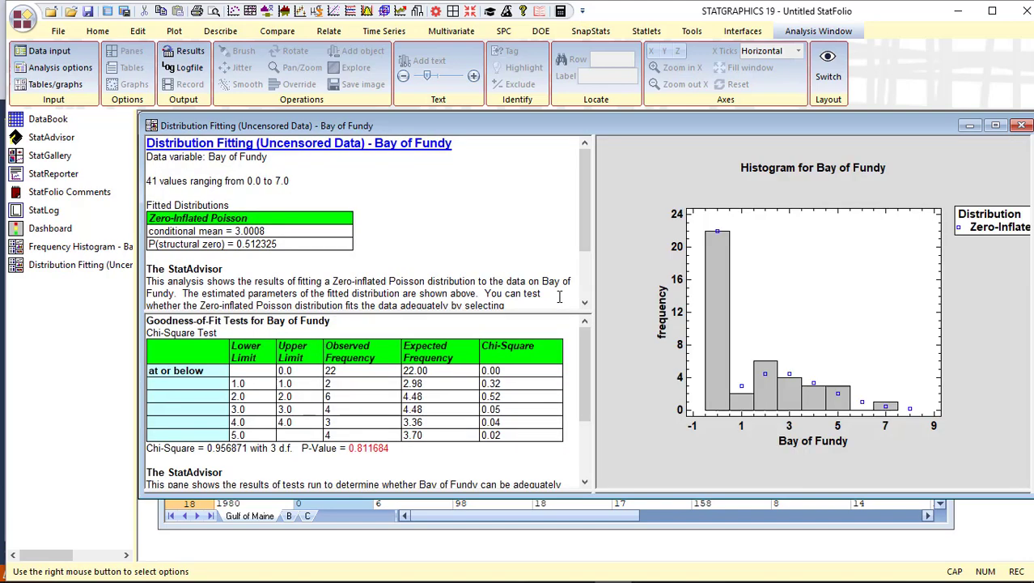
pyautogui.doubleClick(796, 290)
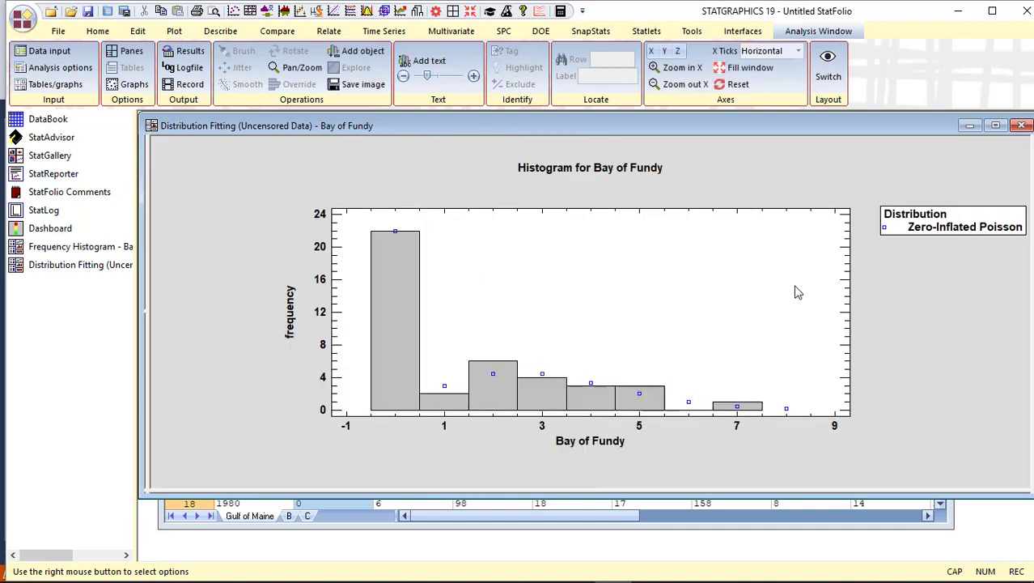